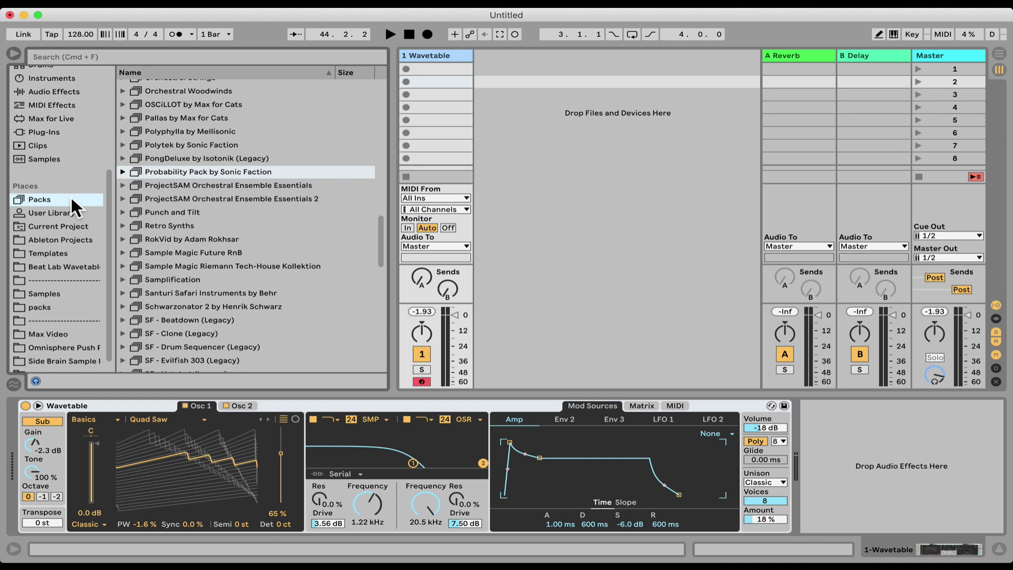
# Load Probability Arp.amxd from the Probability Pack by Sonic Faction onto the Wavetable track
pyautogui.click(299, 400)
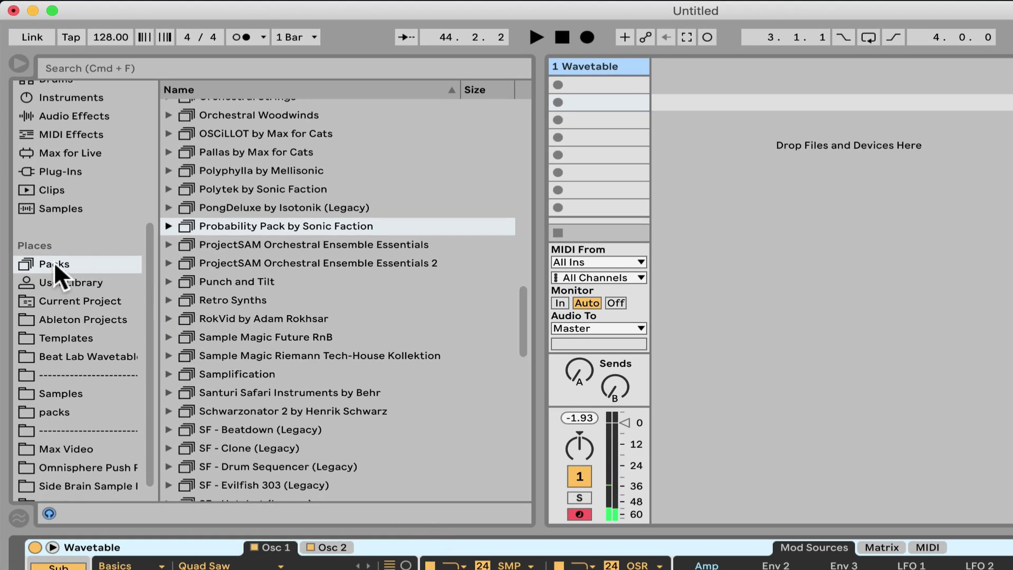
pyautogui.click(168, 226)
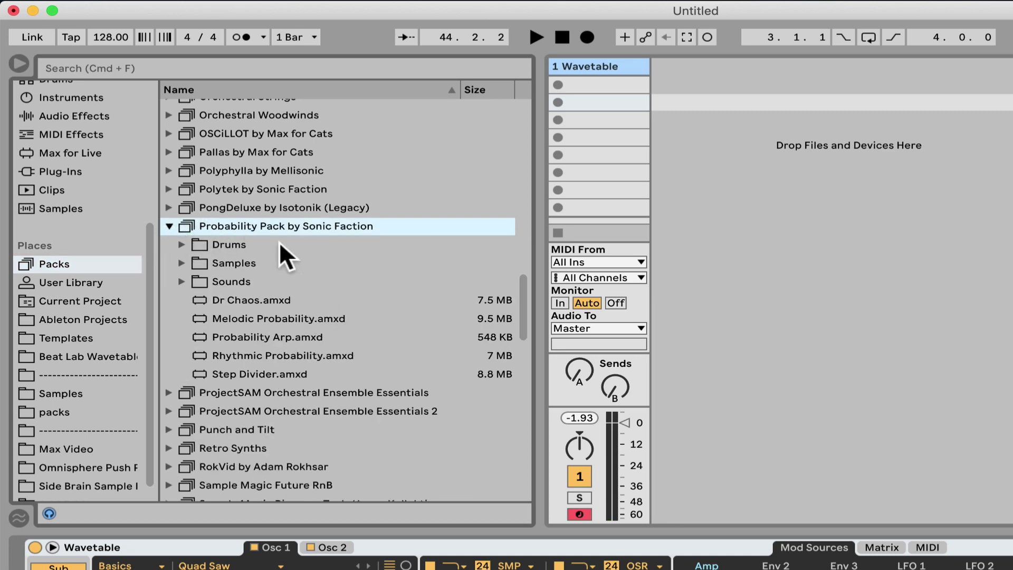
pyautogui.doubleClick(269, 337)
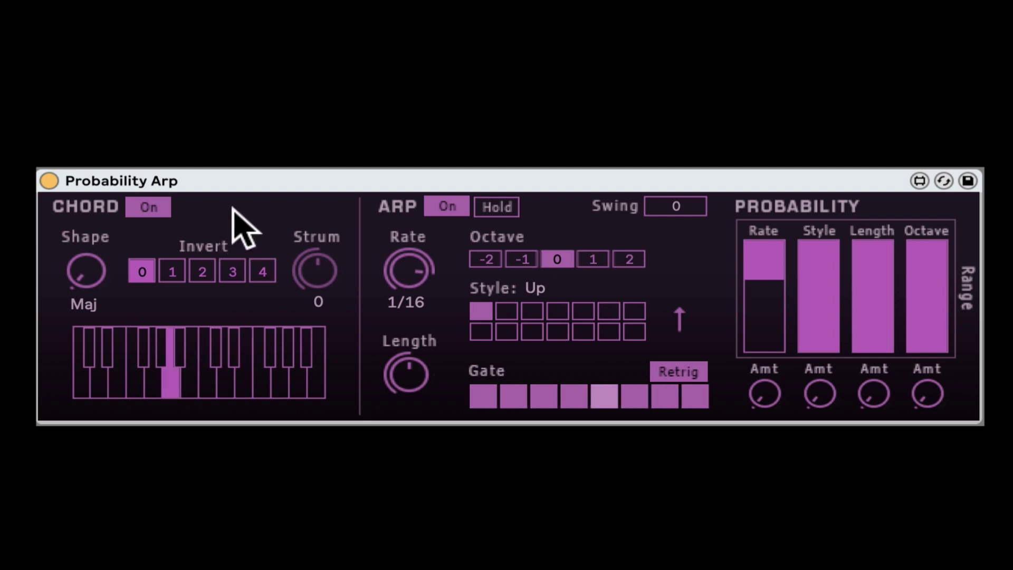
# Switch the Probability Arp's Chord section off
pyautogui.click(150, 209)
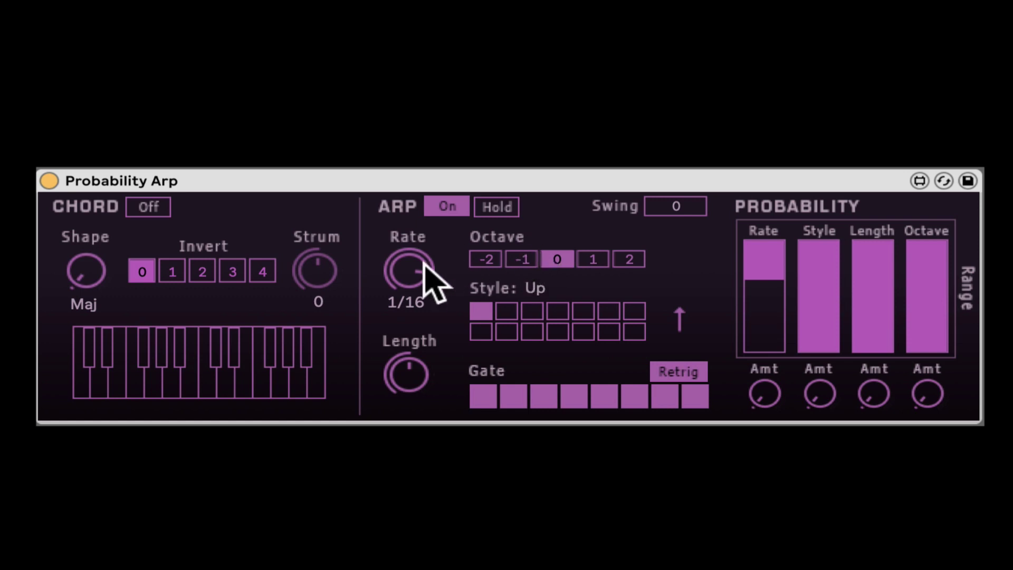
pyautogui.moveTo(422, 269)
pyautogui.mouseDown()
pyautogui.moveTo(422, 232)
pyautogui.moveTo(416, 265)
pyautogui.mouseUp()
pyautogui.click(587, 258)
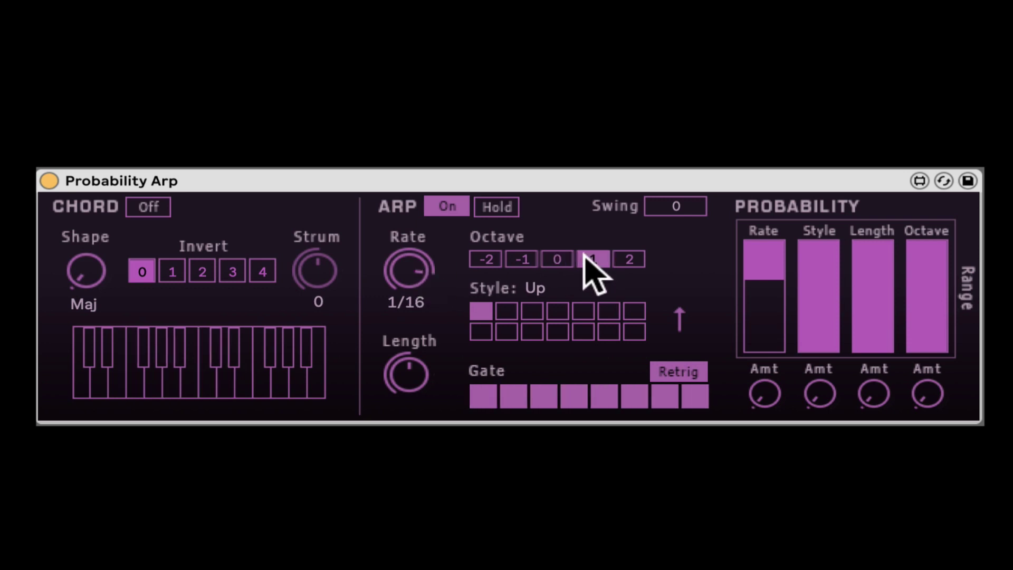
pyautogui.click(626, 259)
pyautogui.click(523, 258)
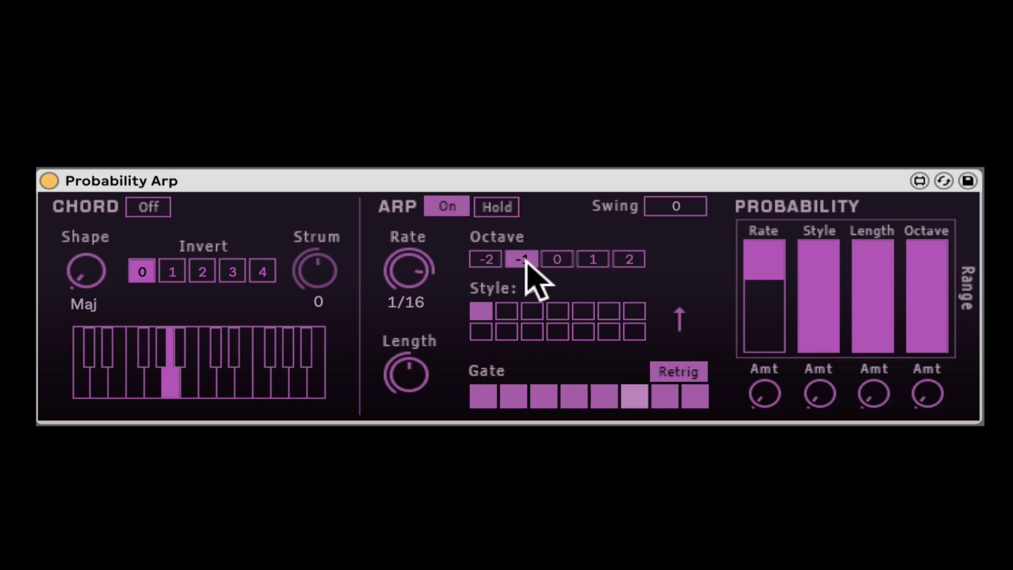
pyautogui.click(556, 259)
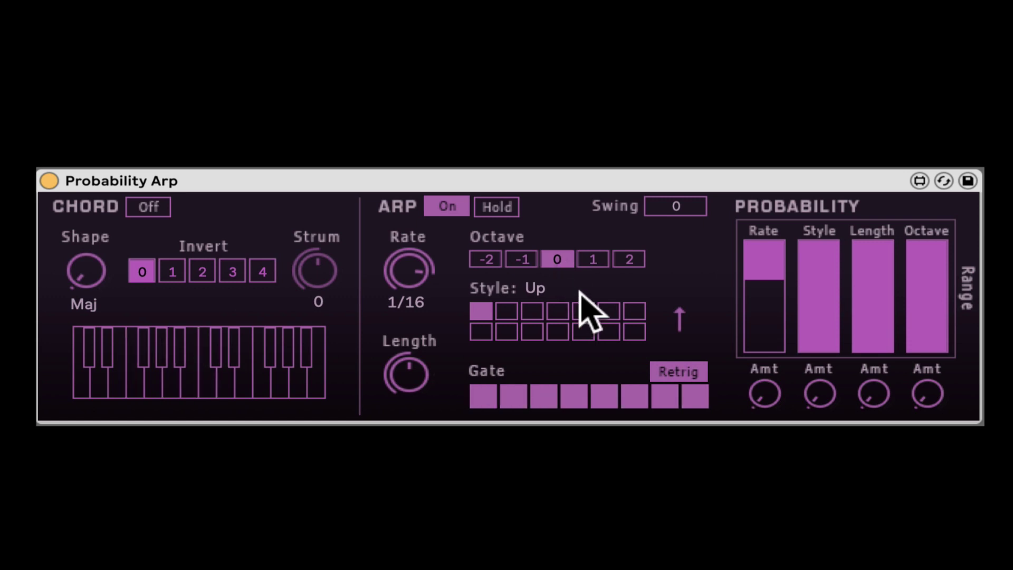
pyautogui.click(510, 312)
pyautogui.click(559, 331)
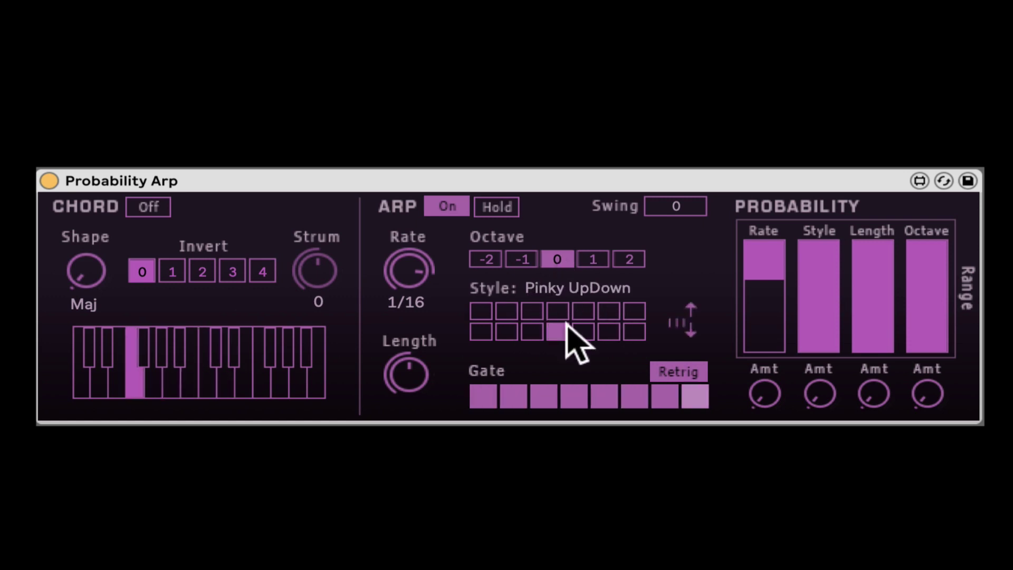
pyautogui.click(610, 331)
pyautogui.click(634, 331)
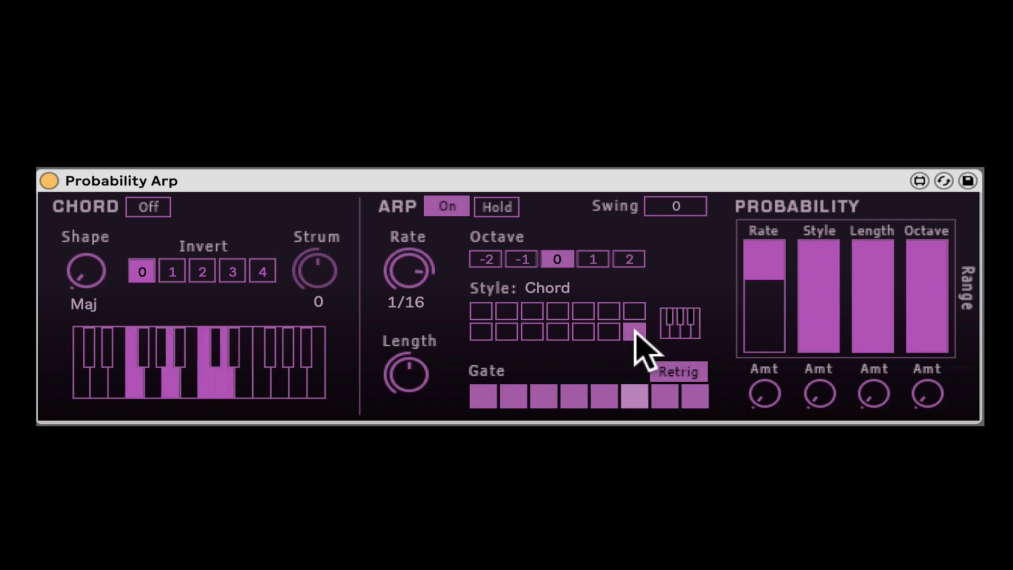
pyautogui.click(531, 331)
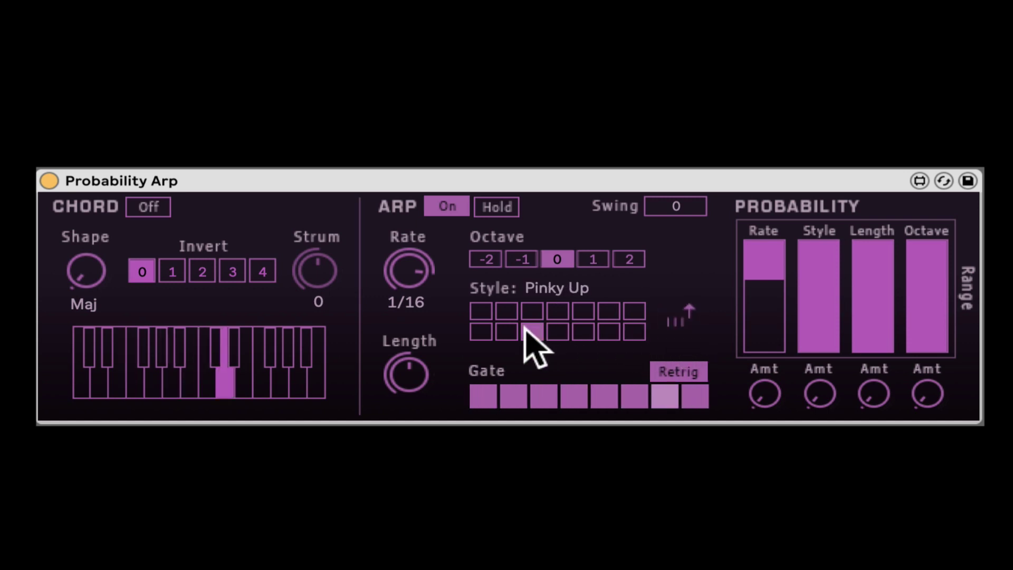
pyautogui.click(532, 312)
pyautogui.click(480, 311)
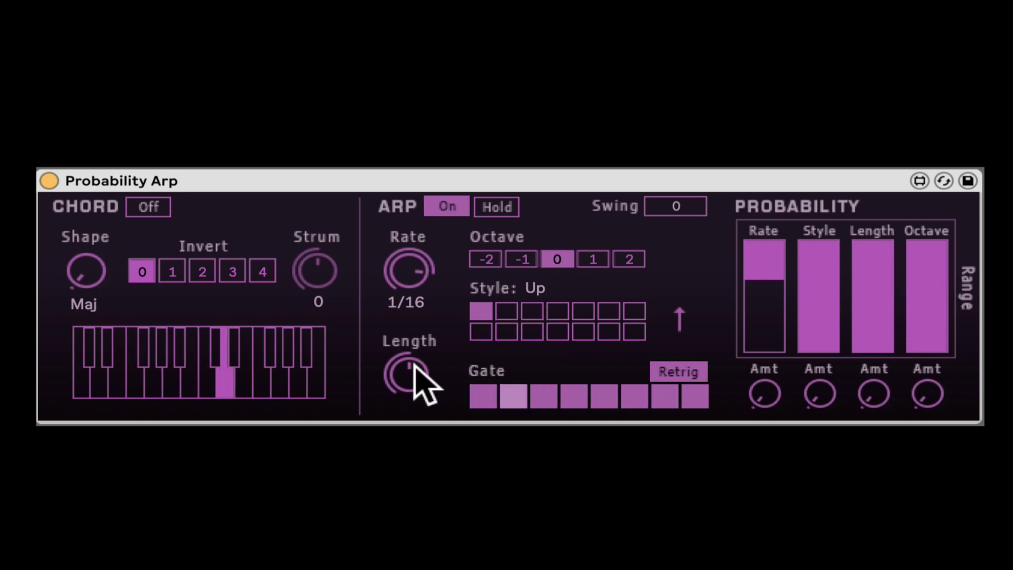
# Shorten the arp note Length, disable gate steps 2–5, and switch Retrig off
pyautogui.moveTo(414, 365); pyautogui.dragTo(414, 406)
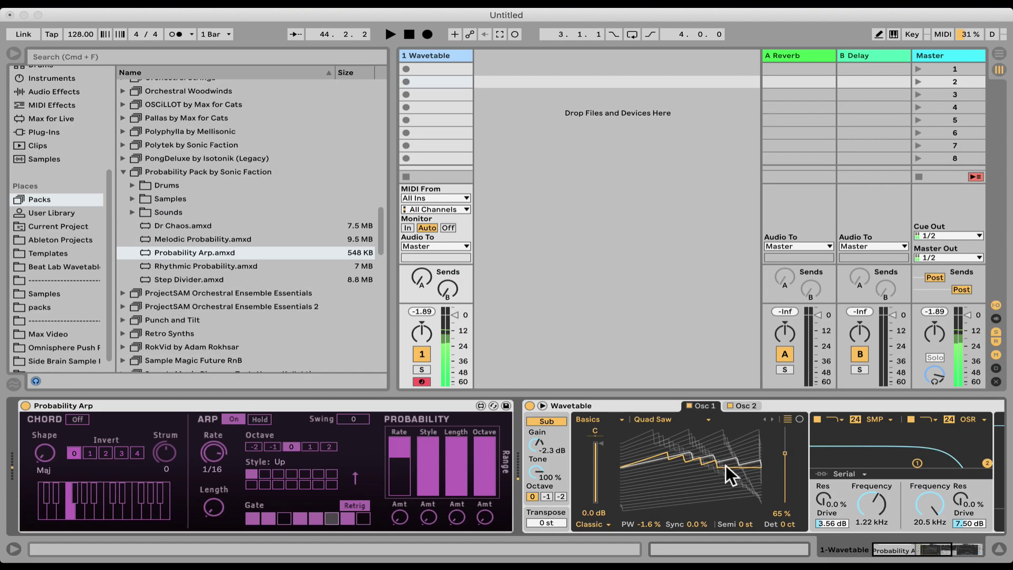
pyautogui.hscroll(10, 731, 474)
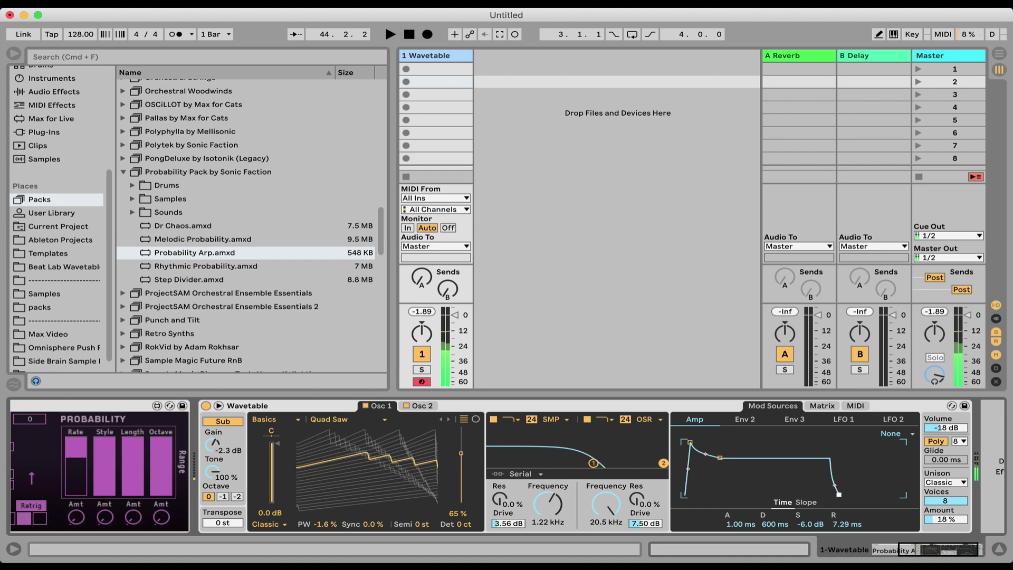
pyautogui.hscroll(-5, 628, 504)
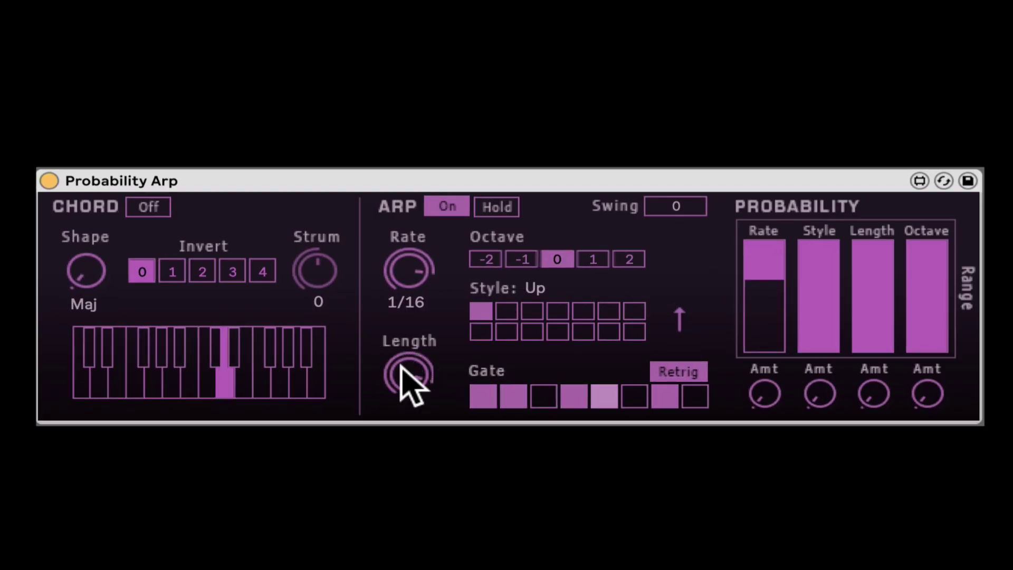
pyautogui.moveTo(422, 389); pyautogui.dragTo(423, 359)
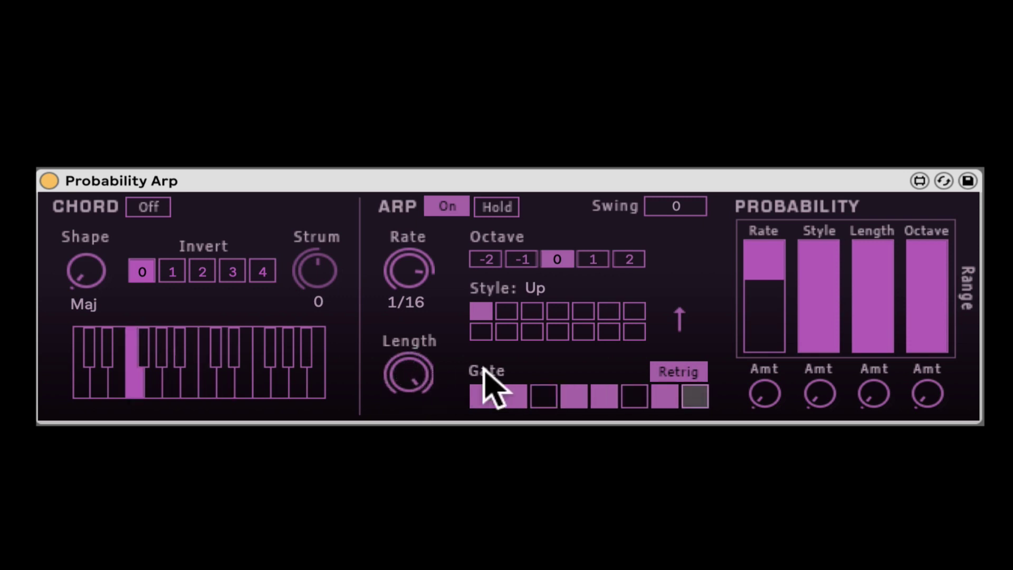
pyautogui.moveTo(513, 396)
pyautogui.mouseDown()
pyautogui.moveTo(587, 412)
pyautogui.moveTo(631, 399)
pyautogui.mouseUp()
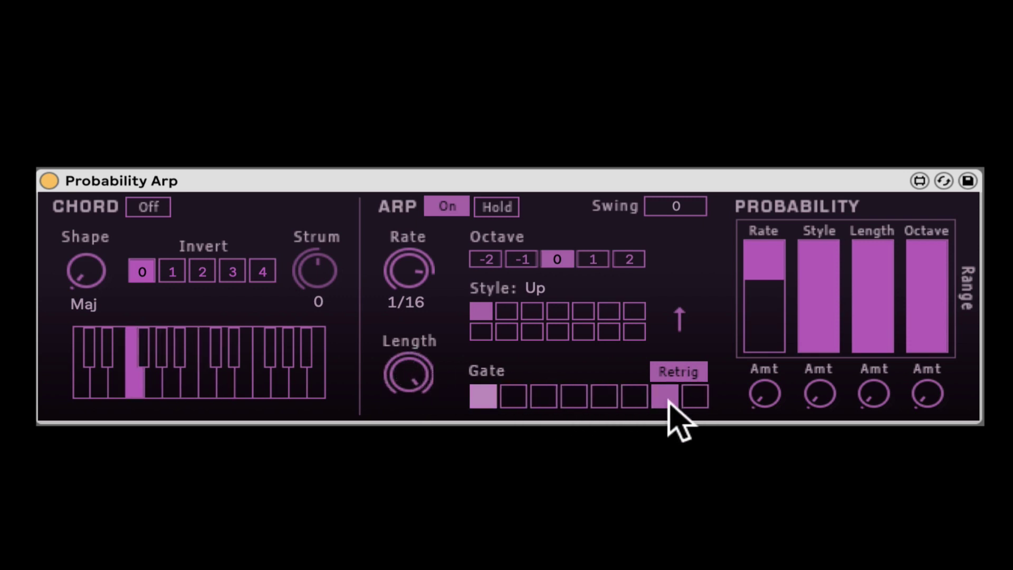
pyautogui.click(676, 371)
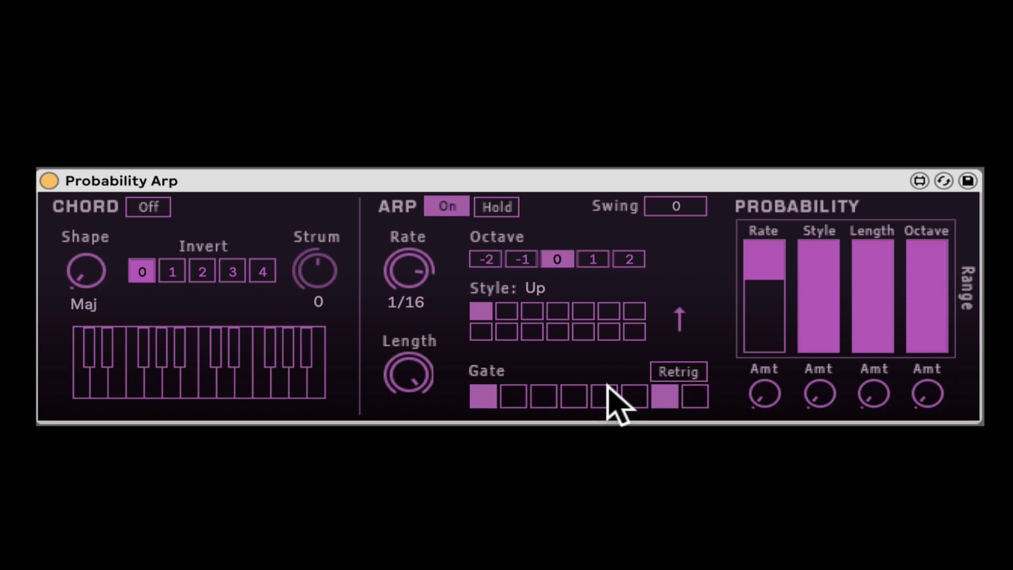
# Turn Retrig back on and re-enable gate steps 2, 3, 4, 5, 6 and 8
pyautogui.click(679, 371)
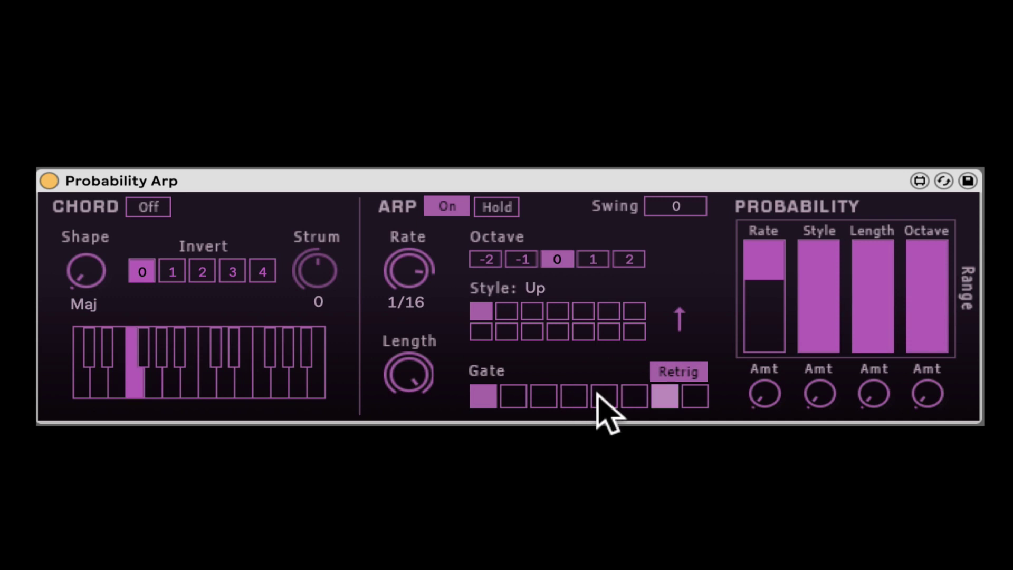
pyautogui.click(636, 397)
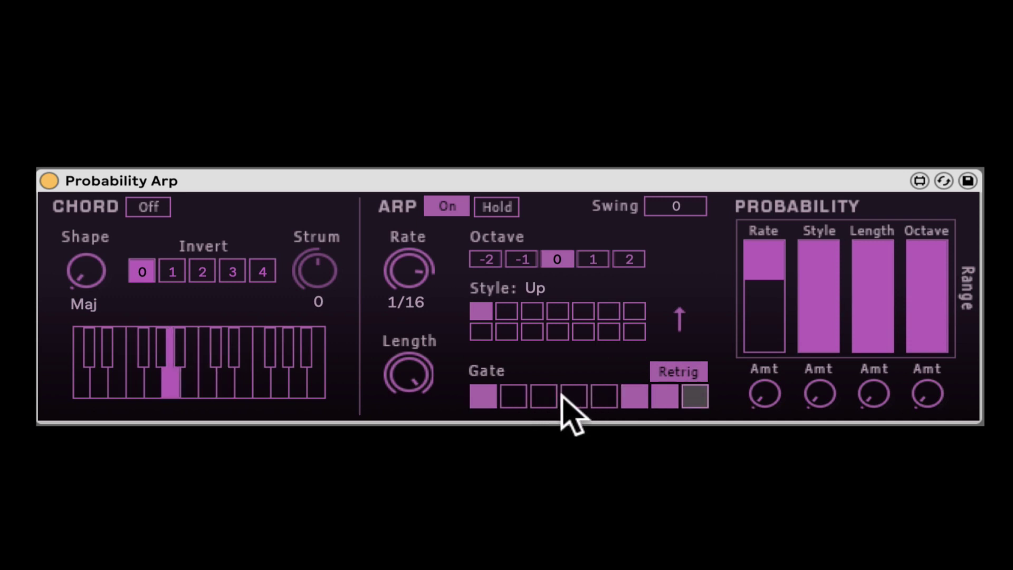
pyautogui.click(571, 397)
pyautogui.click(542, 396)
pyautogui.click(513, 397)
pyautogui.click(606, 398)
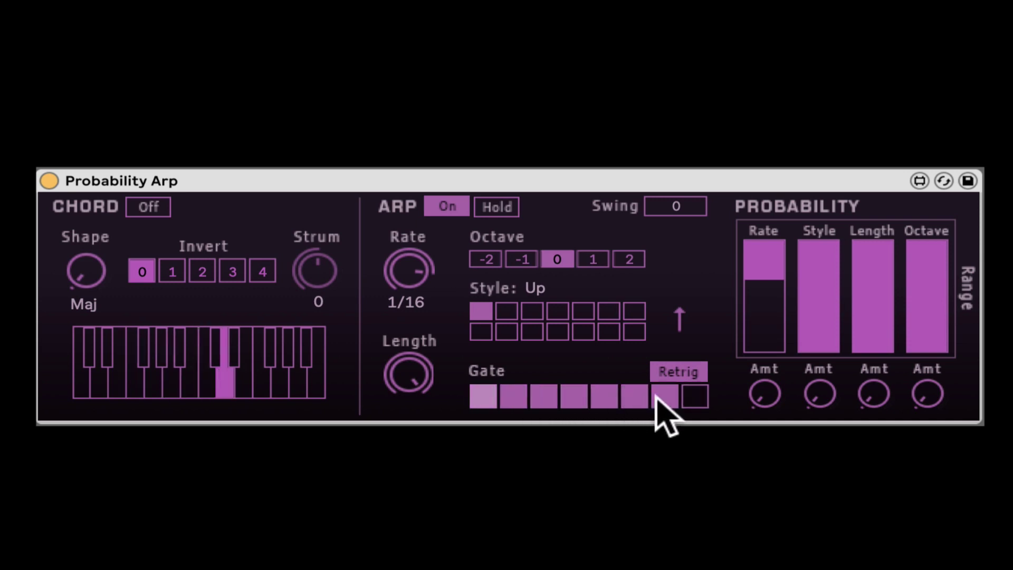
pyautogui.click(692, 398)
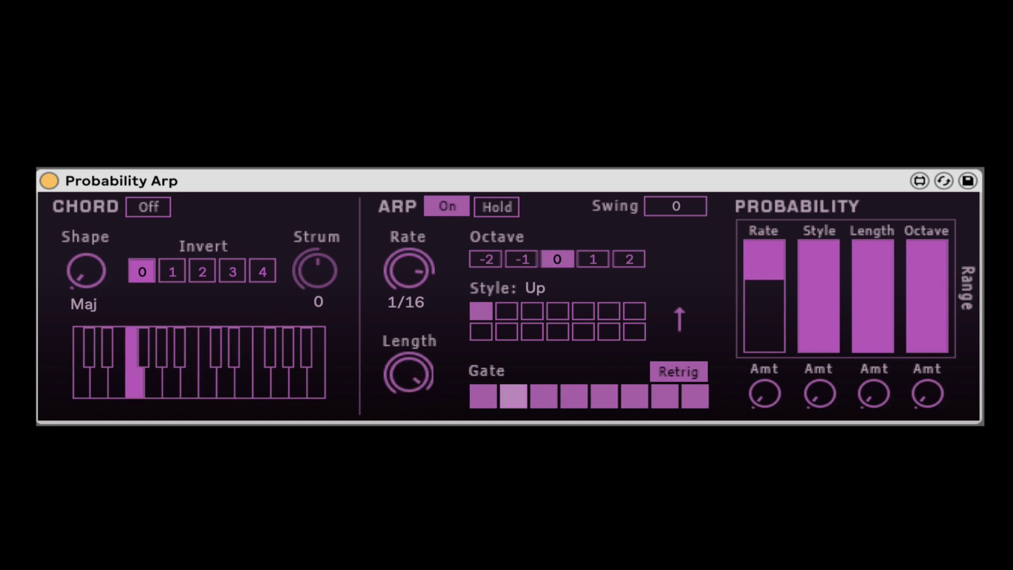
# Scroll over to Wavetable's oscillator settings, then back to the full Probability Arp
pyautogui.hscroll(10, 715, 322)
pyautogui.hscroll(3, 717, 322)
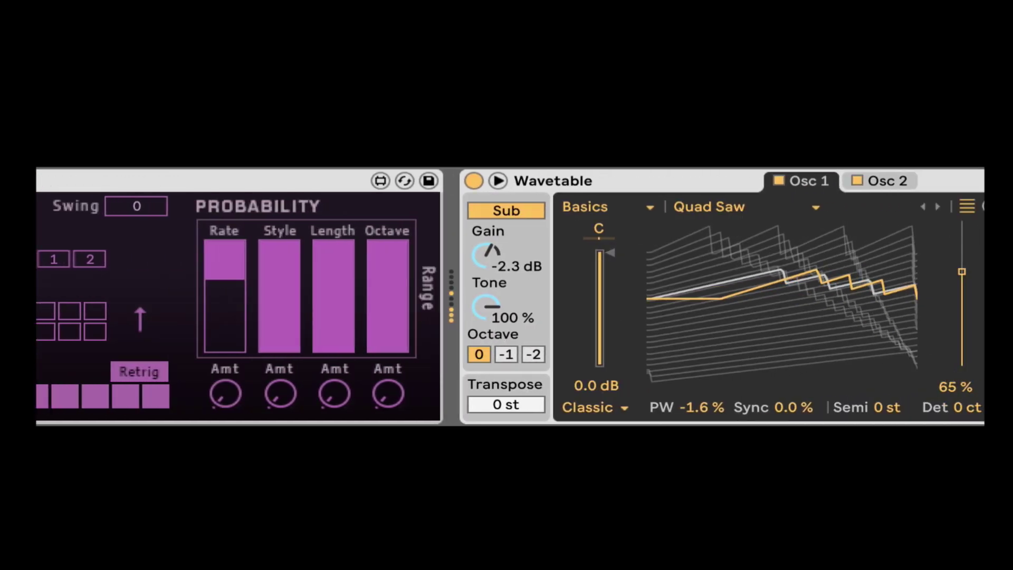
pyautogui.hscroll(-13, 694, 369)
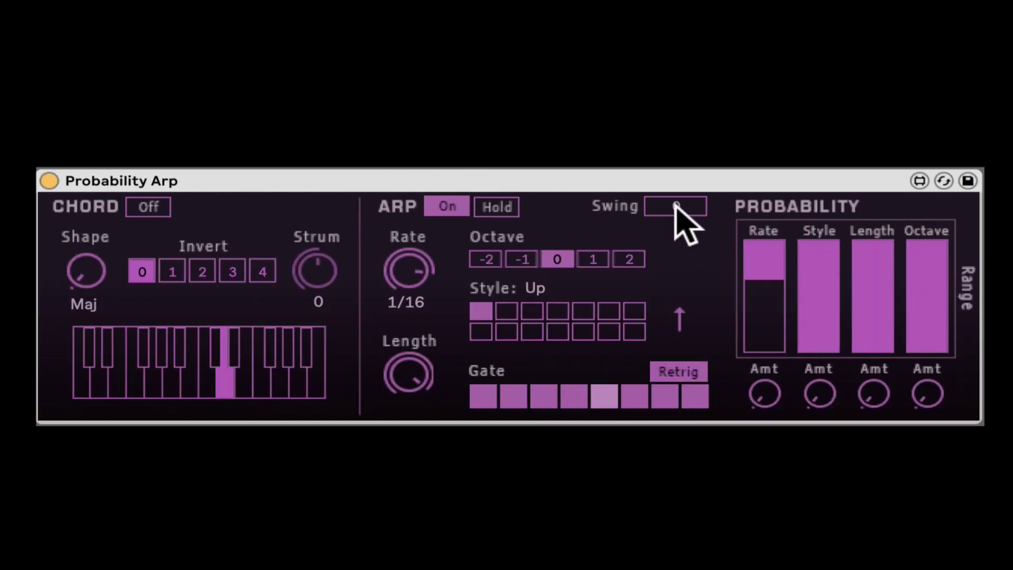
# Set Swing to 0, enable Hold, and raise the Rate, Style and Octave probability amounts
pyautogui.moveTo(675, 205); pyautogui.dragTo(675, 228)
pyautogui.click(494, 209)
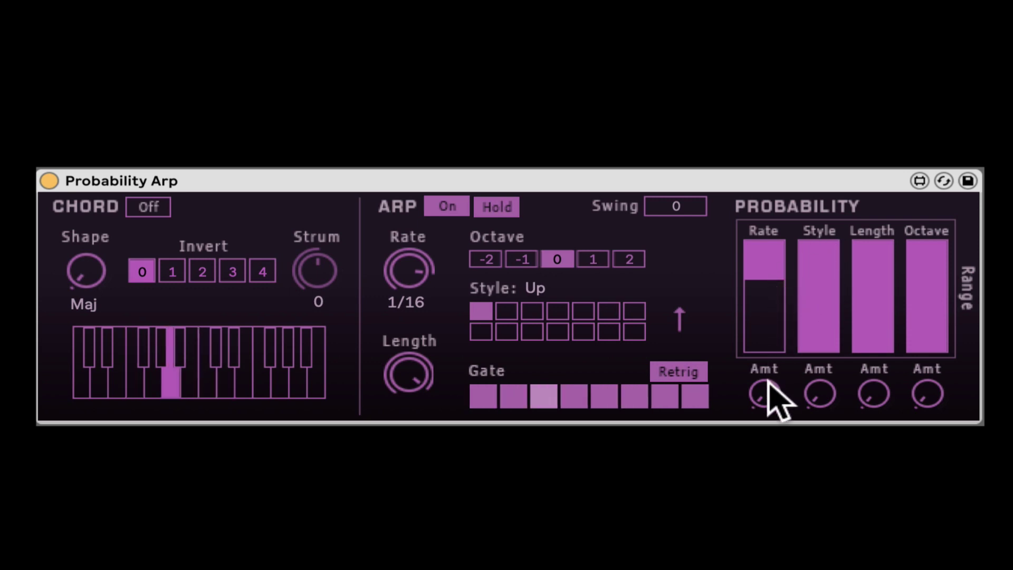
pyautogui.moveTo(766, 393)
pyautogui.mouseDown()
pyautogui.moveTo(766, 372)
pyautogui.moveTo(764, 392)
pyautogui.mouseUp()
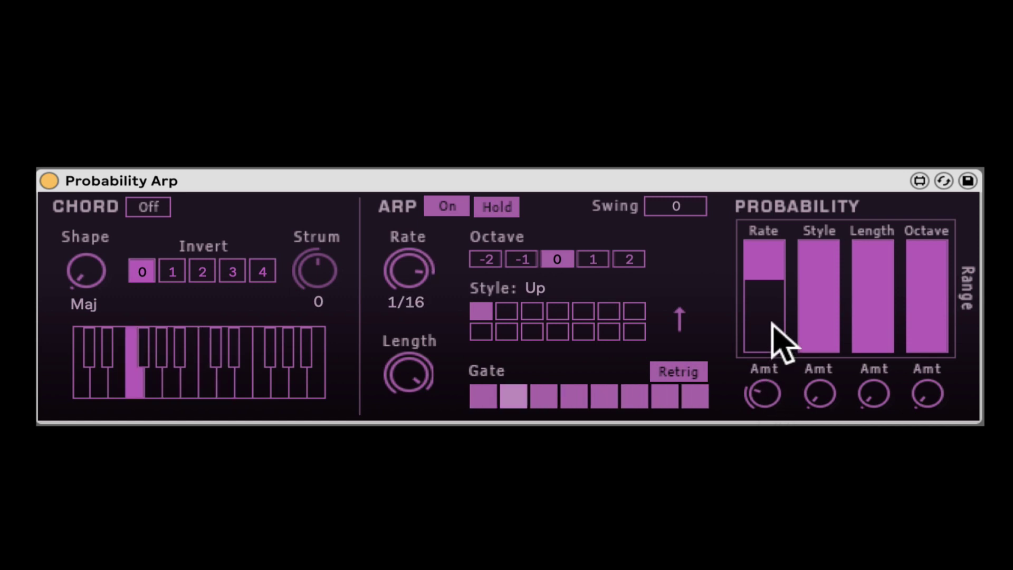
pyautogui.moveTo(771, 344); pyautogui.dragTo(764, 213)
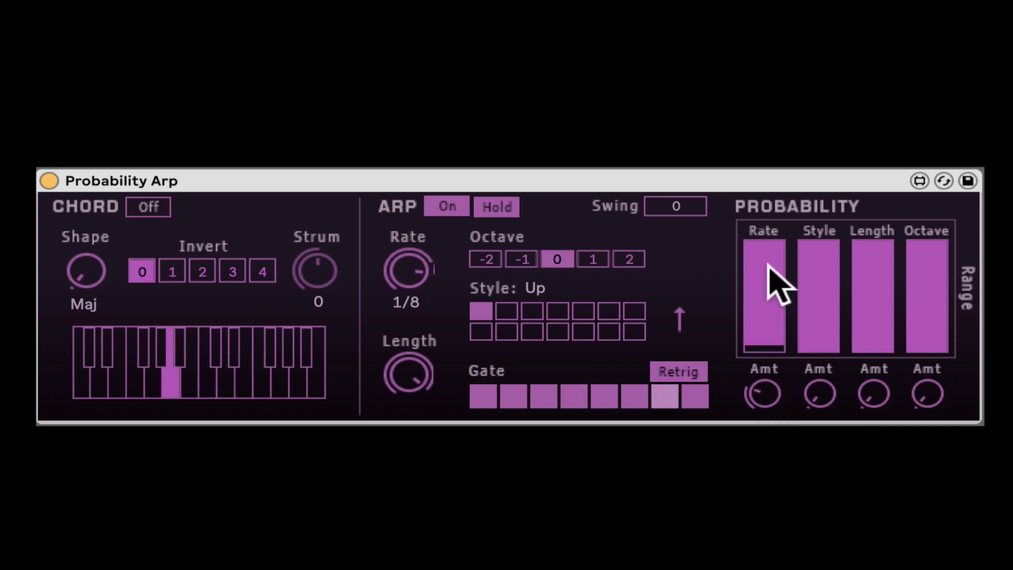
pyautogui.moveTo(768, 278); pyautogui.dragTo(769, 232)
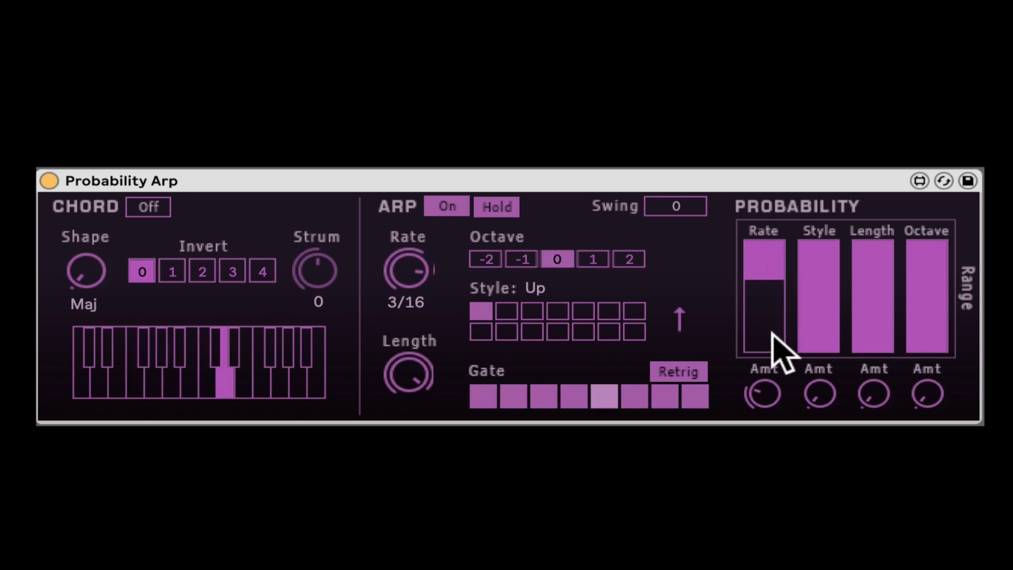
pyautogui.moveTo(822, 394); pyautogui.dragTo(866, 369)
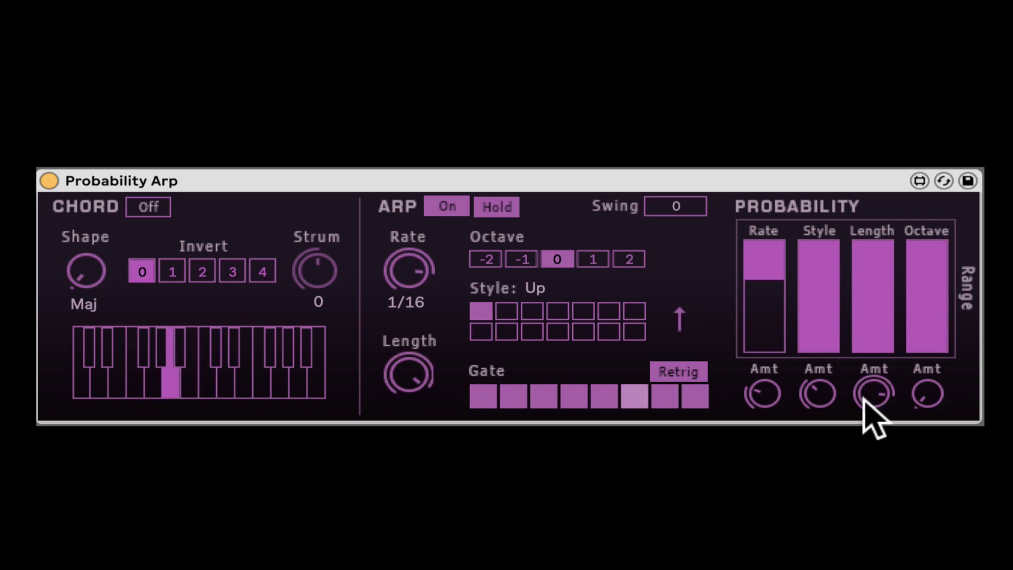
pyautogui.moveTo(924, 409)
pyautogui.mouseDown()
pyautogui.moveTo(924, 393)
pyautogui.moveTo(917, 403)
pyautogui.mouseUp()
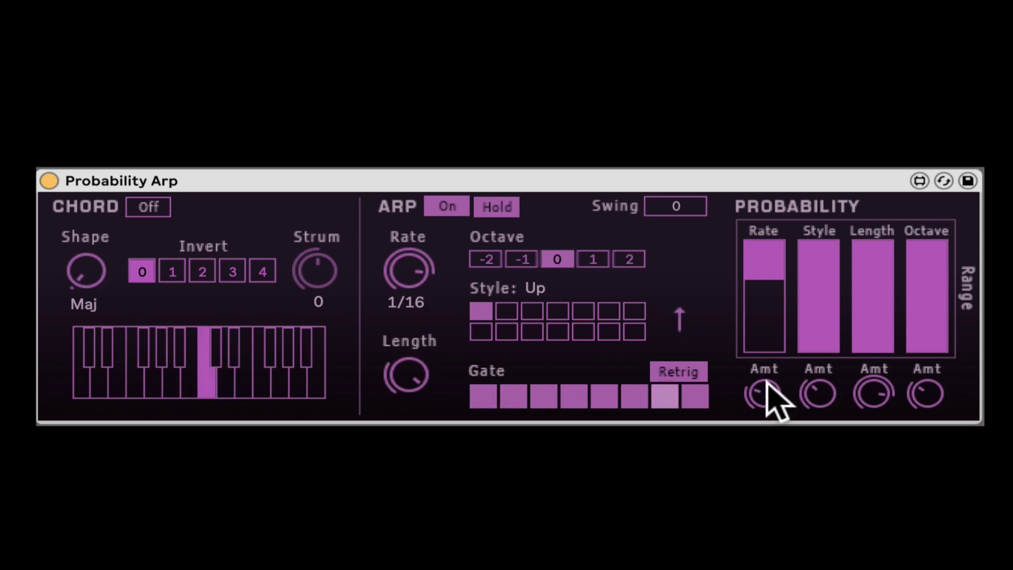
# Reset the Rate, Style, Length and Octave Amt knobs to minimum and release Hold
pyautogui.moveTo(762, 393); pyautogui.dragTo(762, 433)
pyautogui.moveTo(818, 393); pyautogui.dragTo(818, 432)
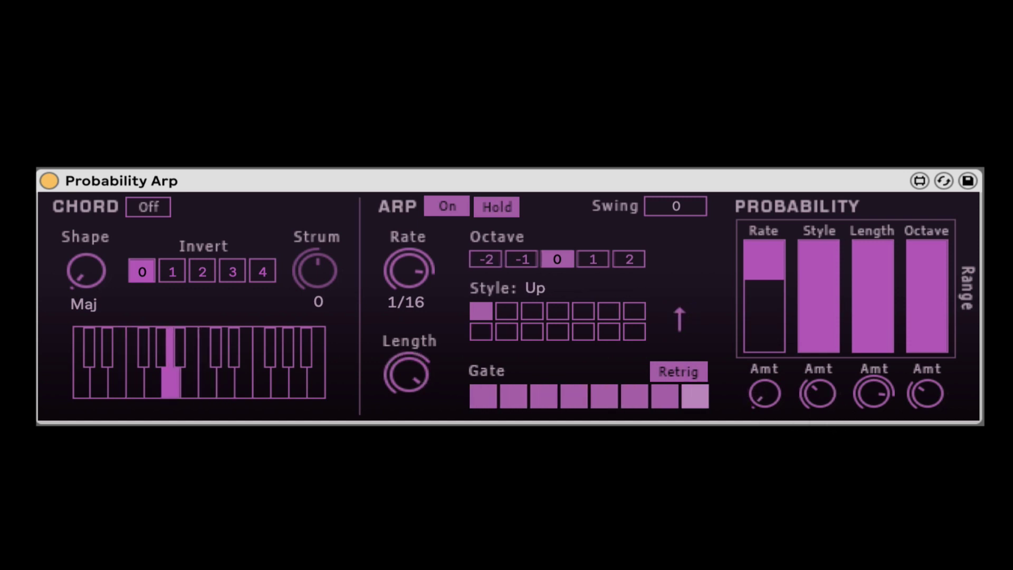
pyautogui.moveTo(851, 399); pyautogui.dragTo(851, 443)
pyautogui.moveTo(925, 393); pyautogui.dragTo(925, 433)
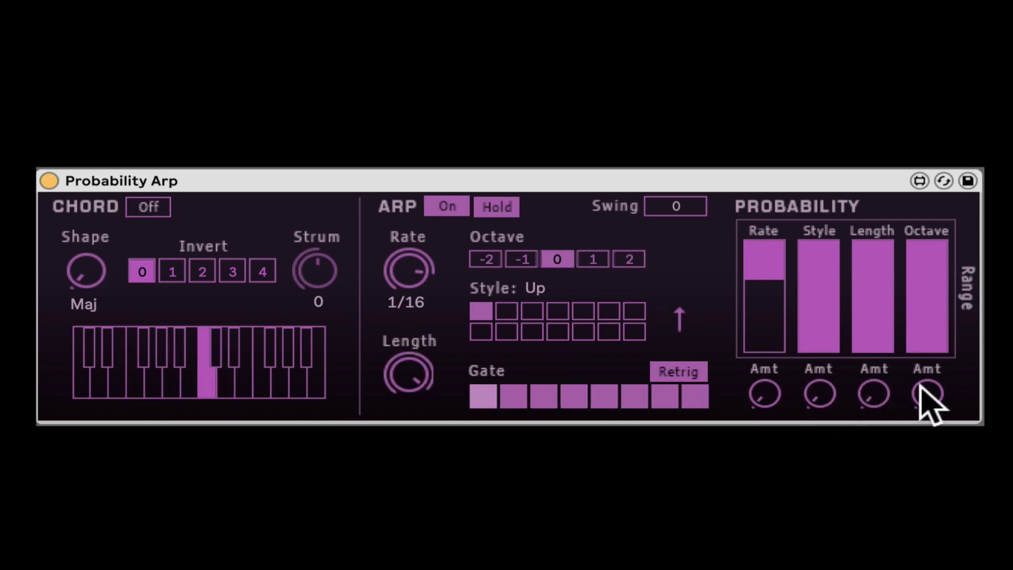
pyautogui.click(494, 209)
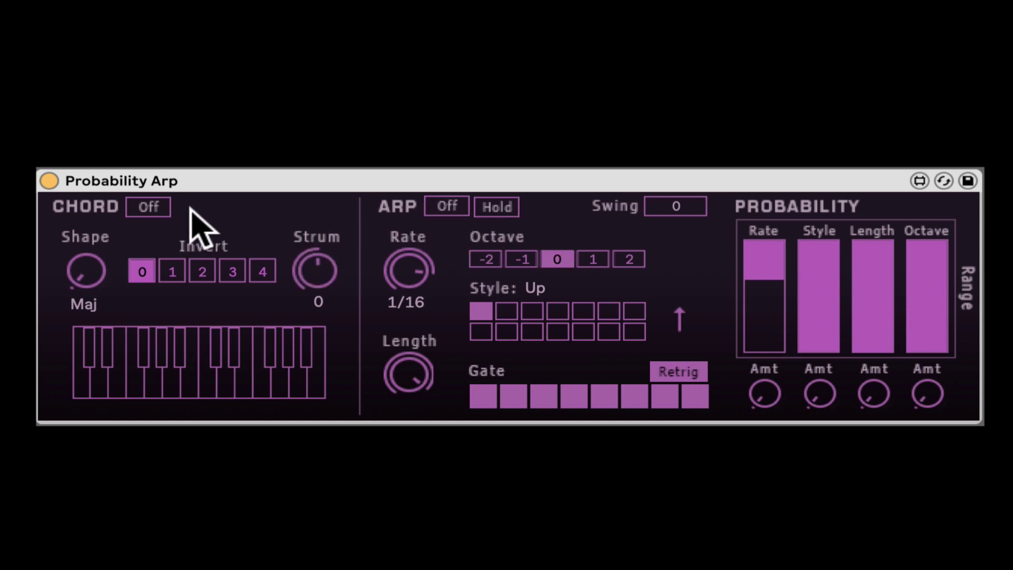
# Turn Chord and Arp back on, choose the min11 chord shape, and set Strum to 16
pyautogui.click(152, 208)
pyautogui.click(440, 206)
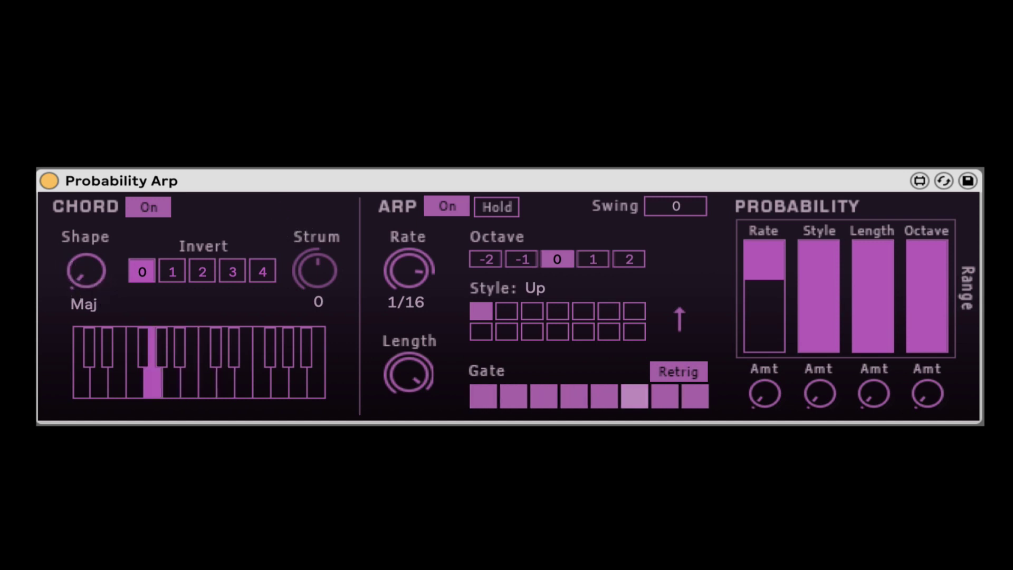
pyautogui.moveTo(86, 271); pyautogui.dragTo(106, 261)
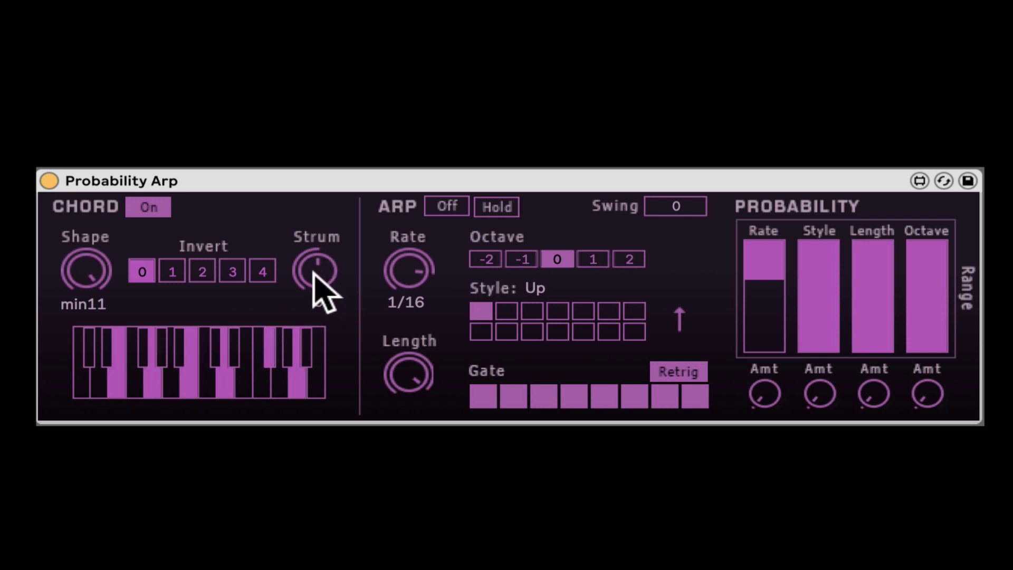
pyautogui.moveTo(313, 271)
pyautogui.mouseDown()
pyautogui.moveTo(314, 258)
pyautogui.moveTo(315, 273)
pyautogui.mouseUp()
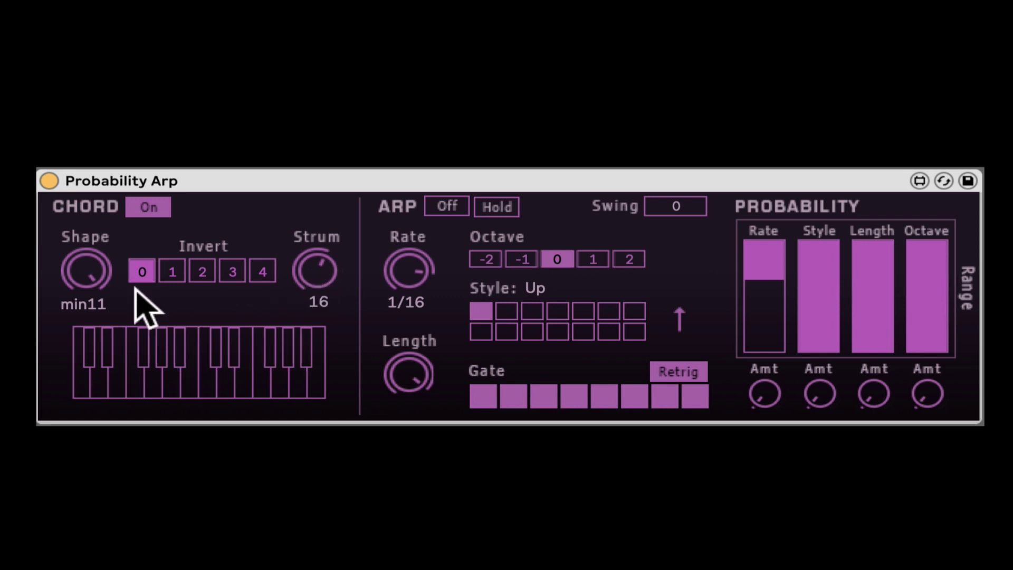
pyautogui.moveTo(102, 290)
pyautogui.mouseDown()
pyautogui.moveTo(102, 253)
pyautogui.moveTo(101, 290)
pyautogui.mouseUp()
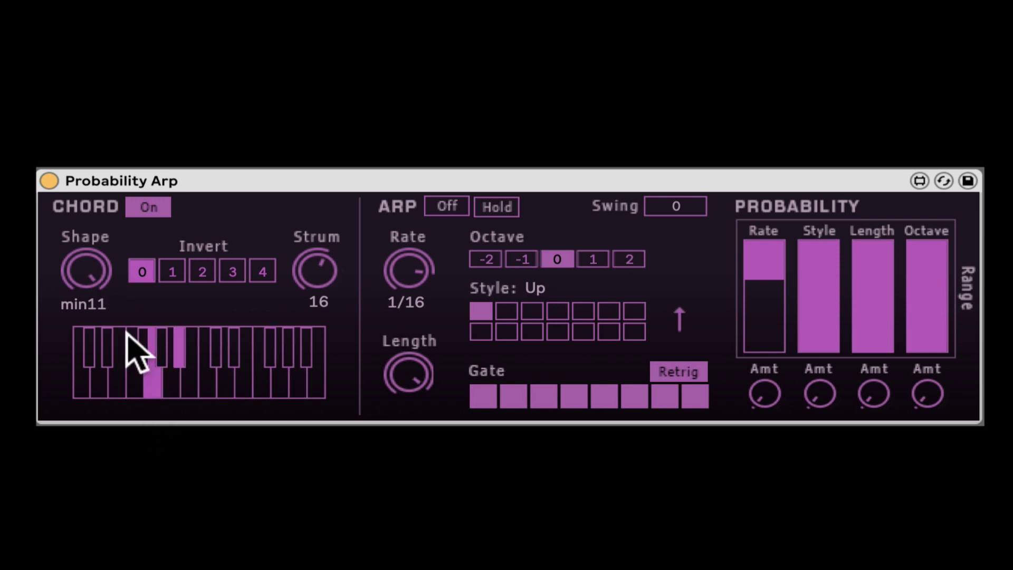
pyautogui.click(178, 278)
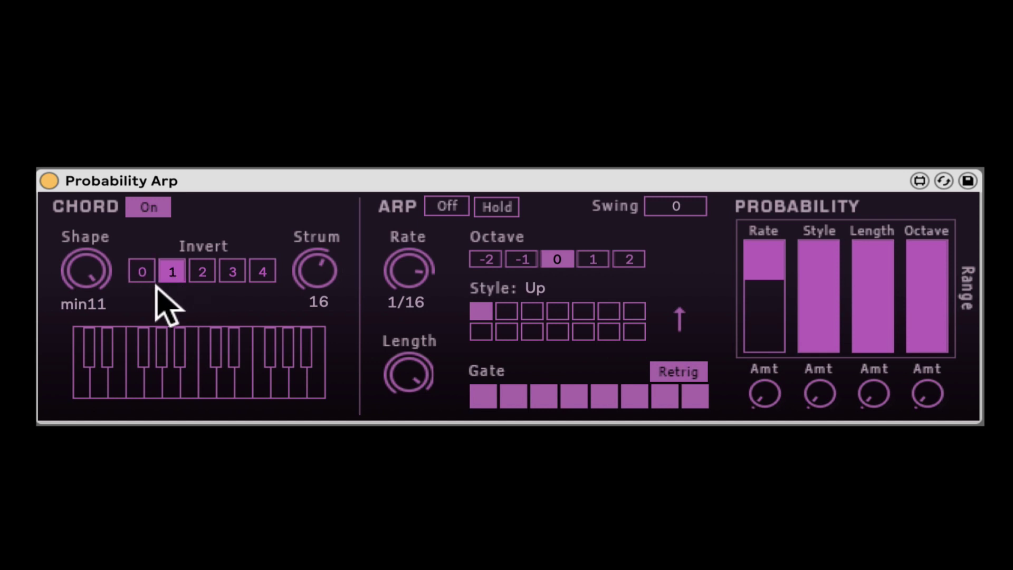
pyautogui.click(144, 272)
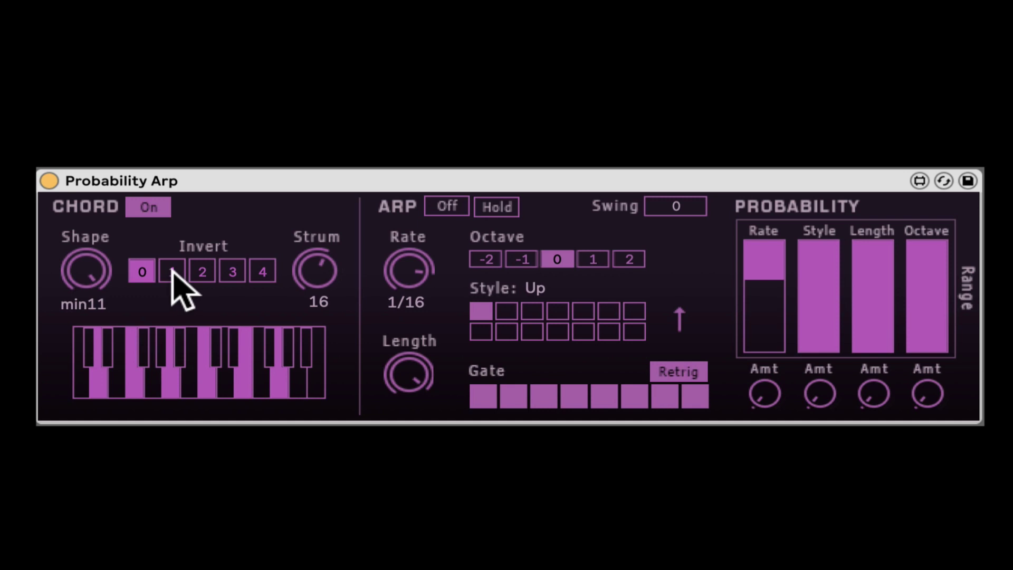
pyautogui.click(202, 271)
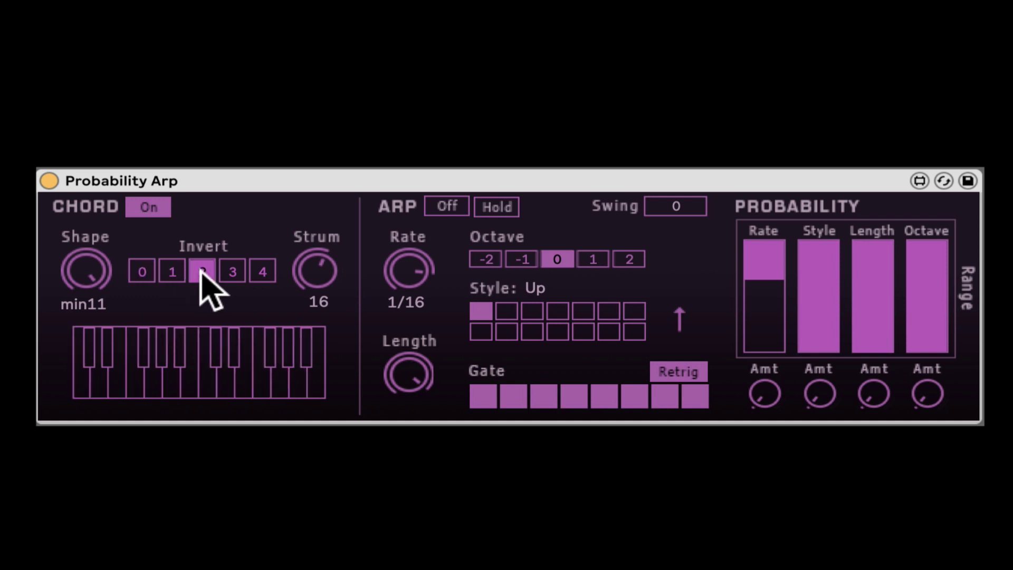
pyautogui.click(232, 272)
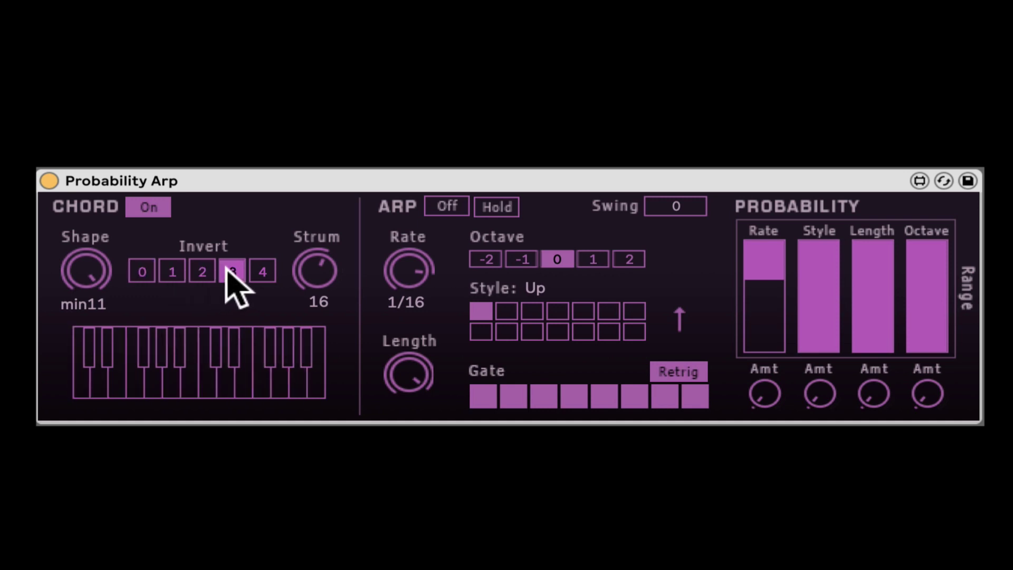
pyautogui.click(262, 271)
pyautogui.click(202, 271)
pyautogui.click(173, 271)
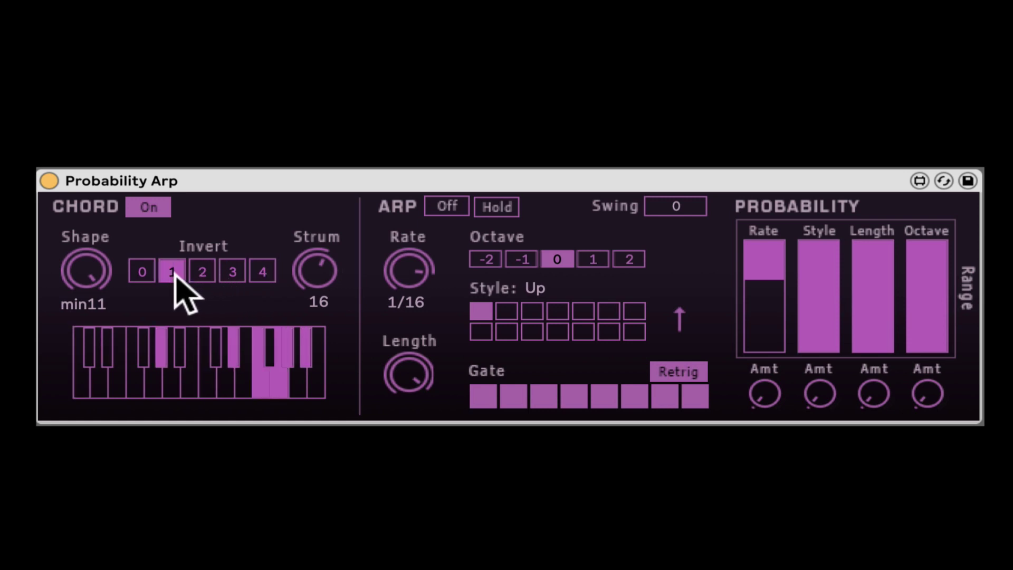
pyautogui.click(142, 271)
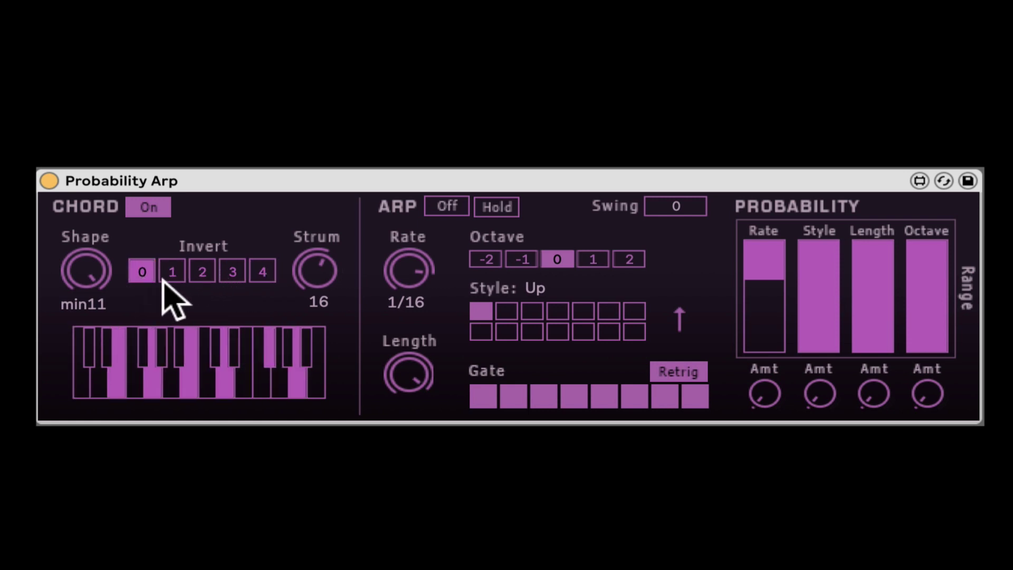